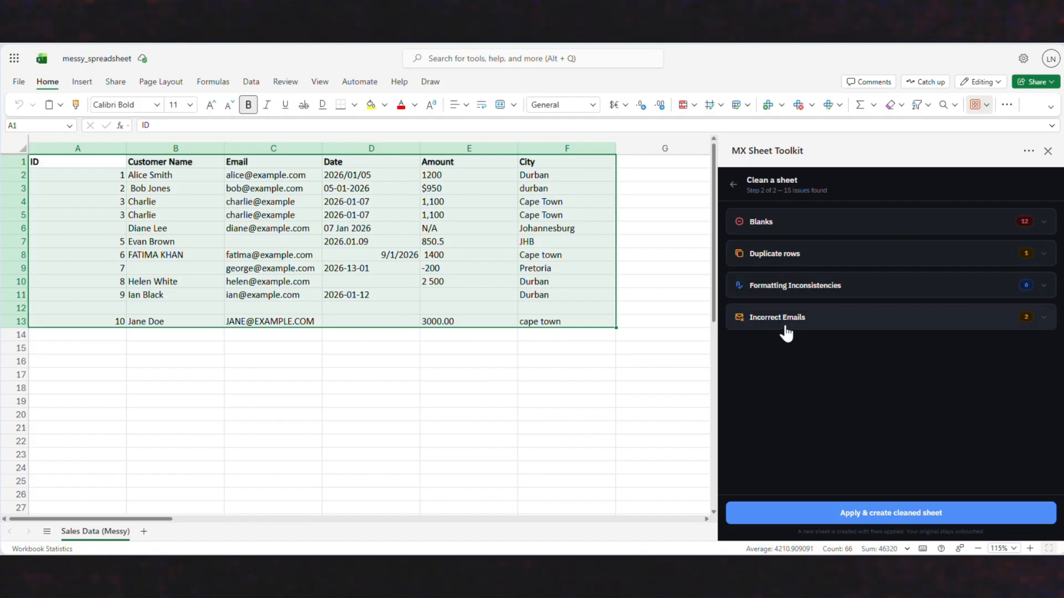
- Review the fill options for blank cells in every column and mark all rows with blanks for deletion
left_click(807, 228)
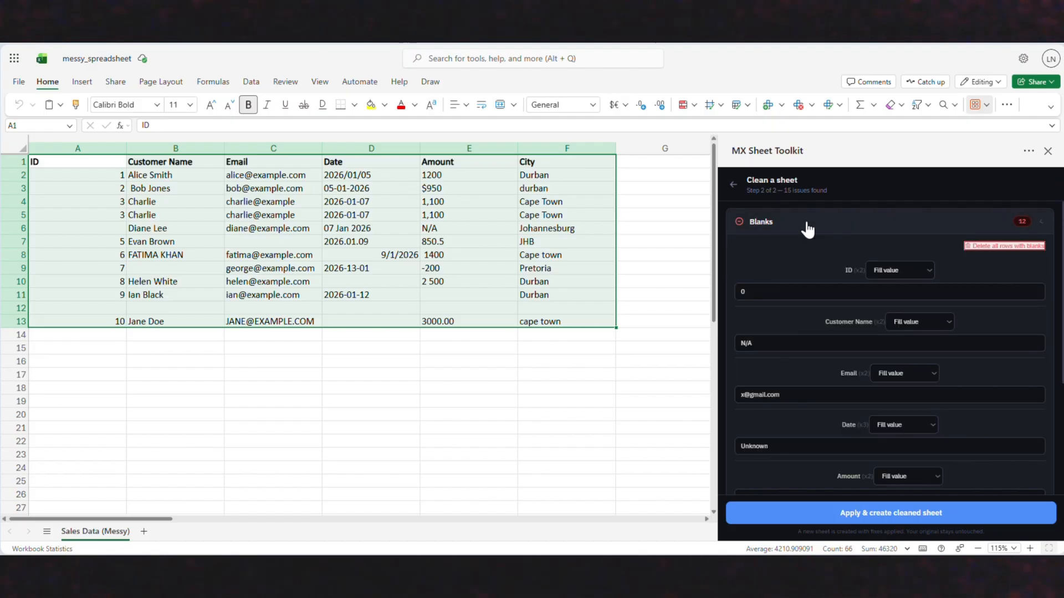
scroll(844, 299, "down", 2)
scroll(844, 299, "up", 1)
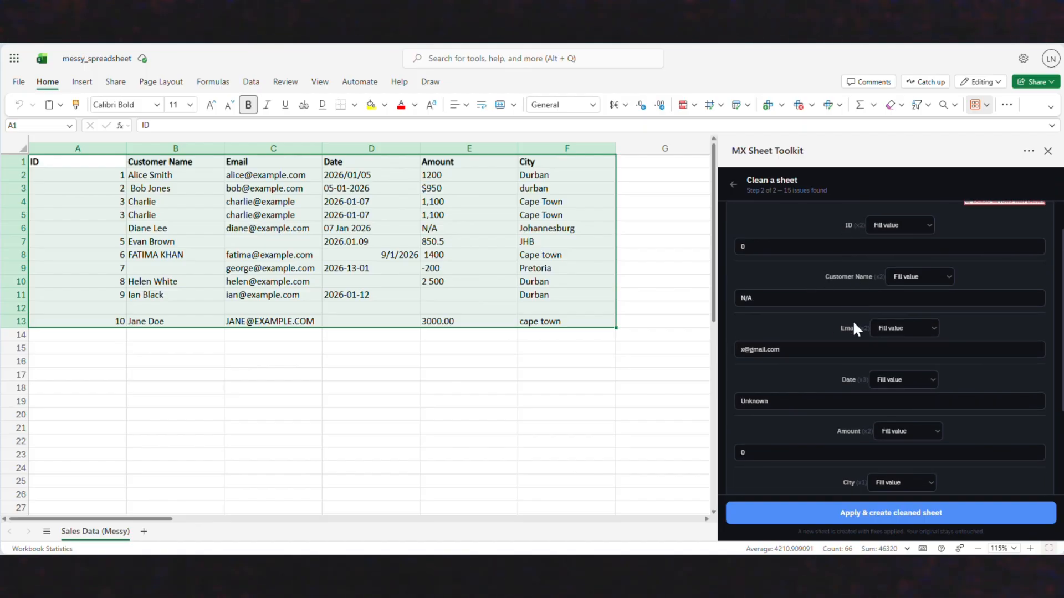
scroll(863, 433, "up", 2)
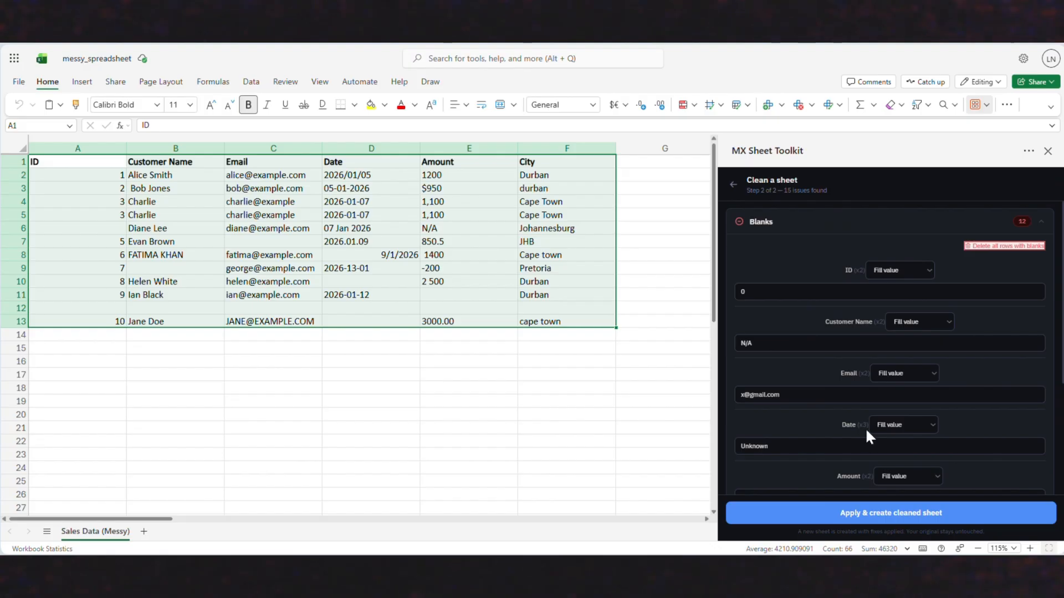
left_click(790, 291)
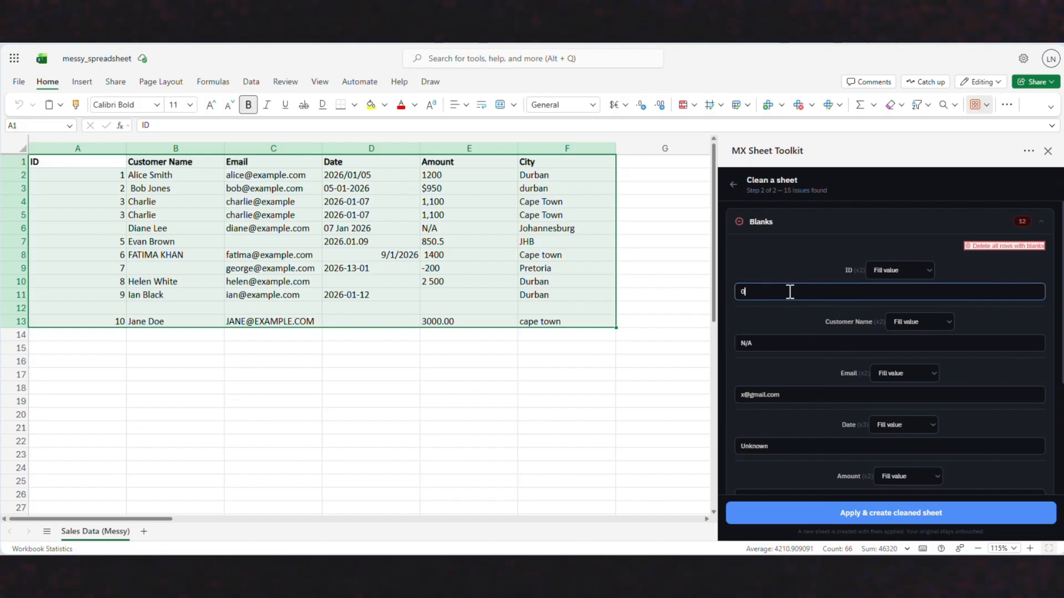
left_click(914, 270)
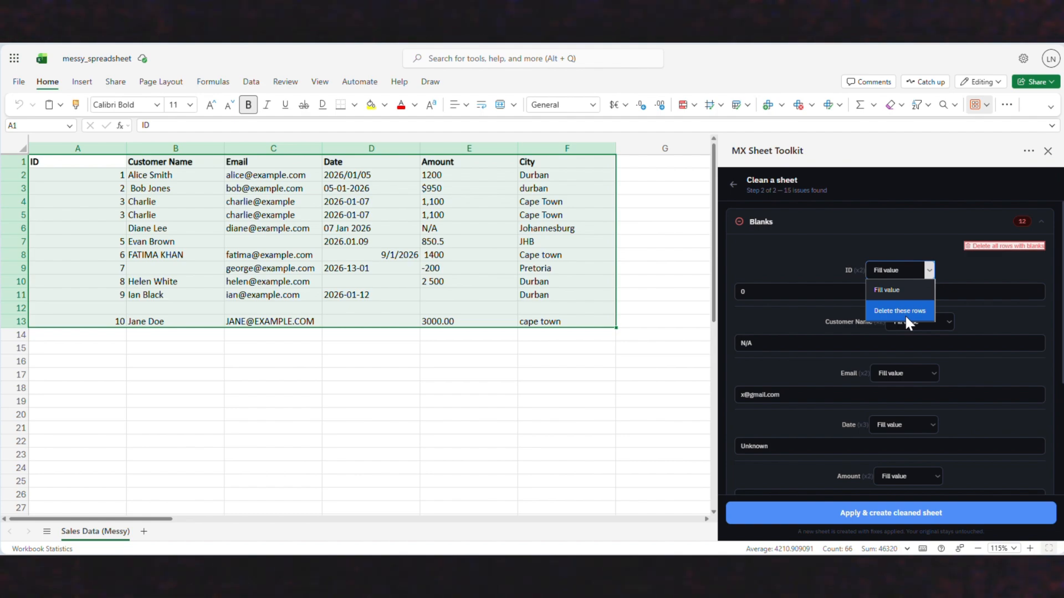
left_click(801, 257)
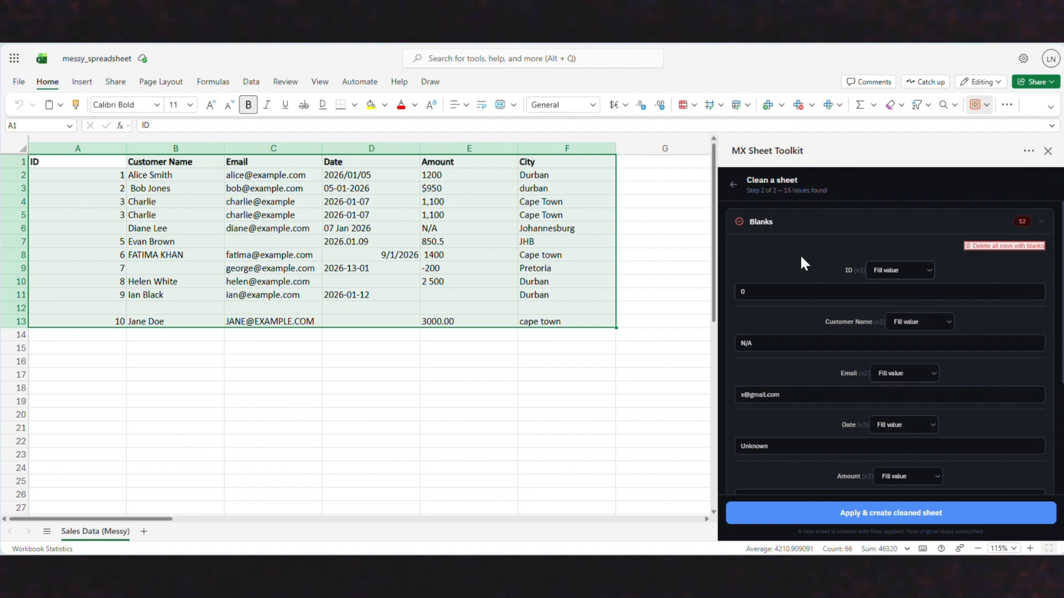
left_click(1001, 252)
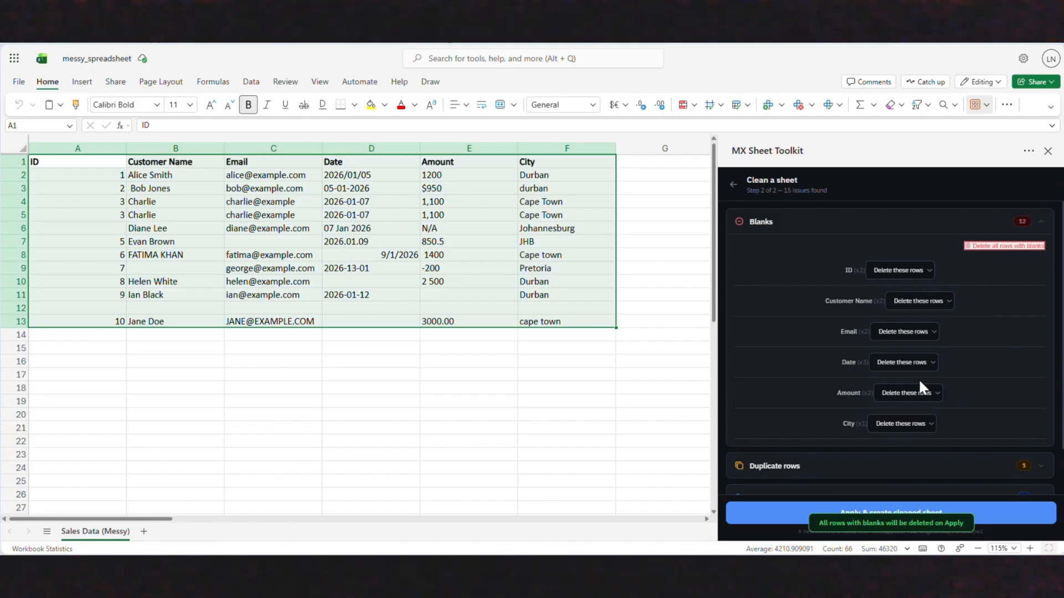
- Expand the duplicate rows issue and check the row selected for removal
scroll(918, 382, "down", 2)
left_click(917, 411)
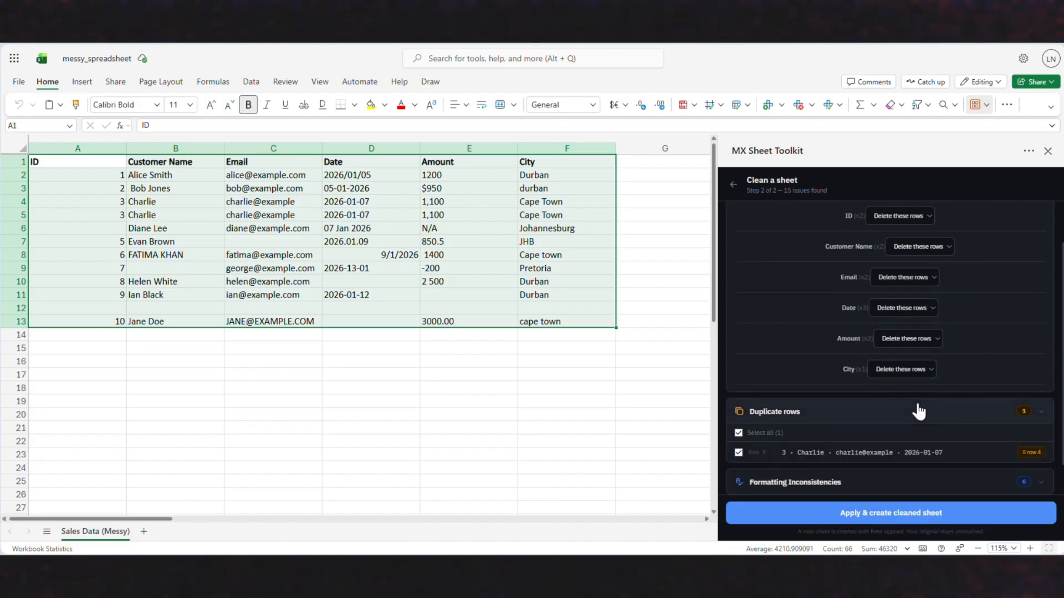
scroll(919, 412, "down", 2)
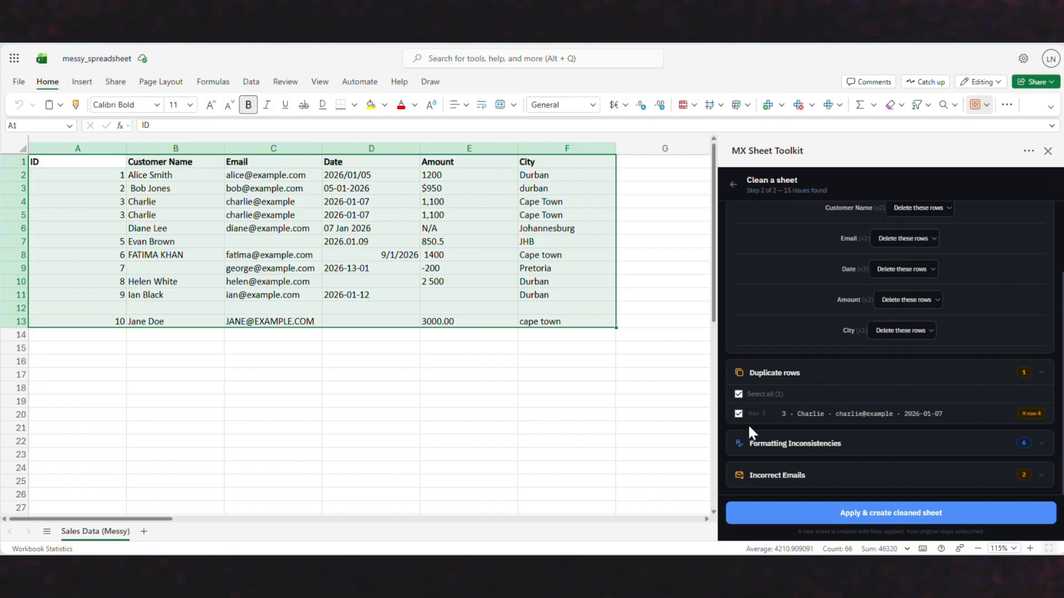
- Expand the formatting inconsistencies and set the ID column's decimals to Keep as is
left_click(764, 449)
scroll(764, 455, "down", 5)
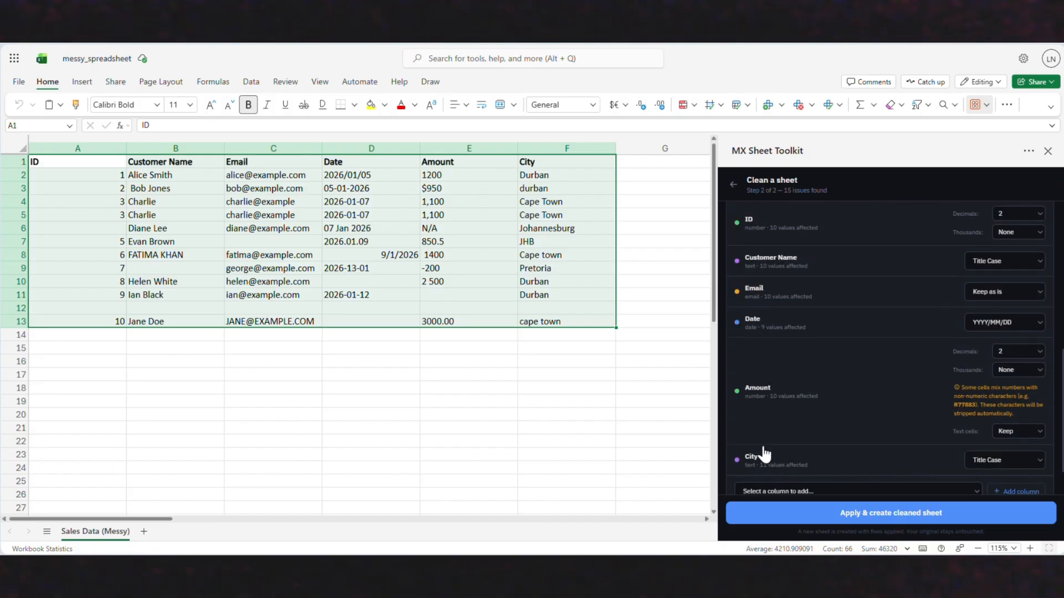
scroll(764, 455, "up", 2)
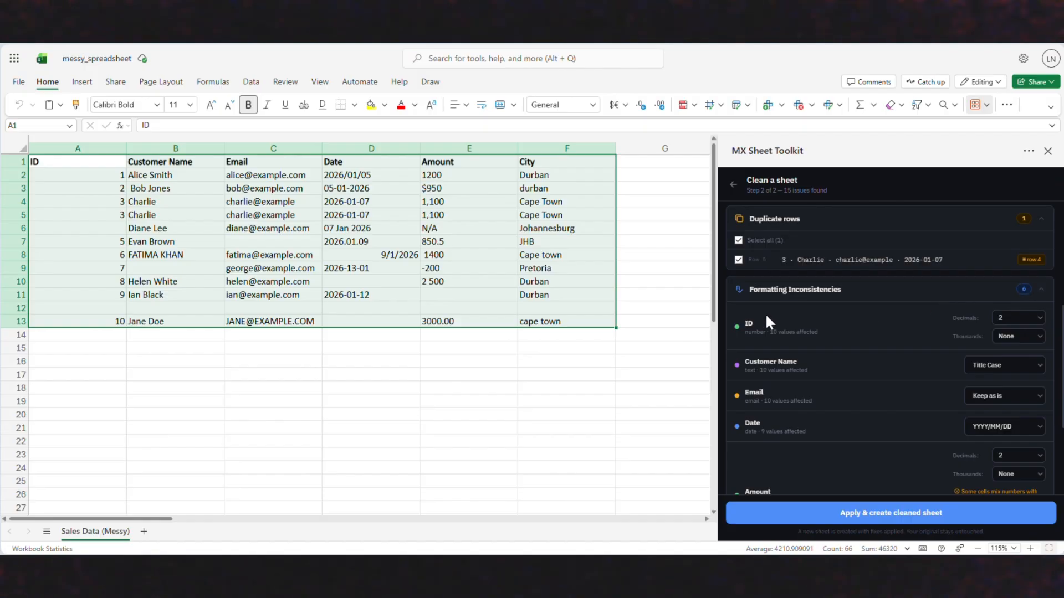
scroll(802, 395, "down", 3)
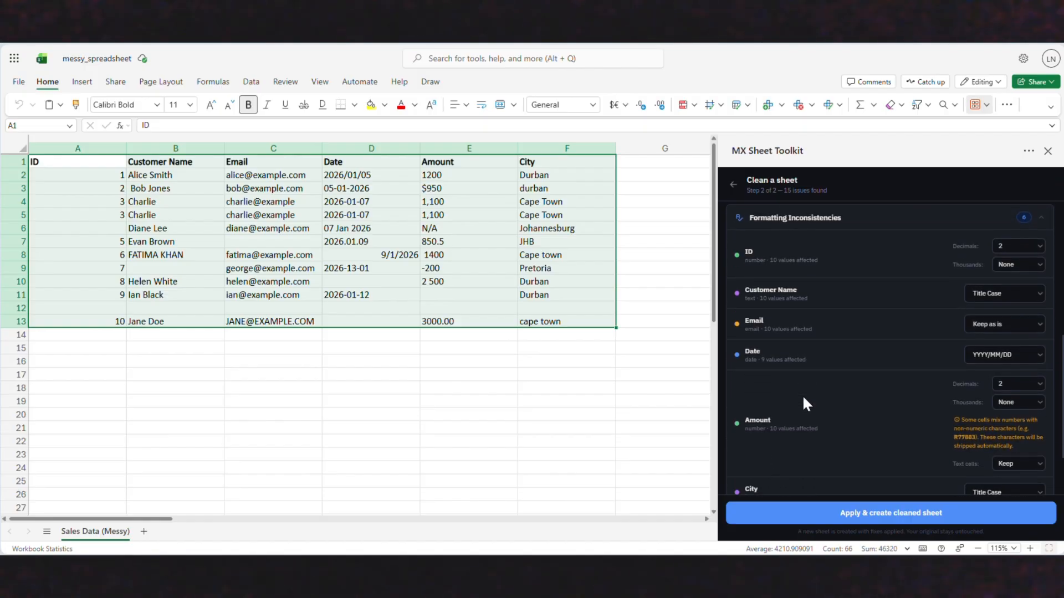
left_click(1017, 245)
left_click(1014, 260)
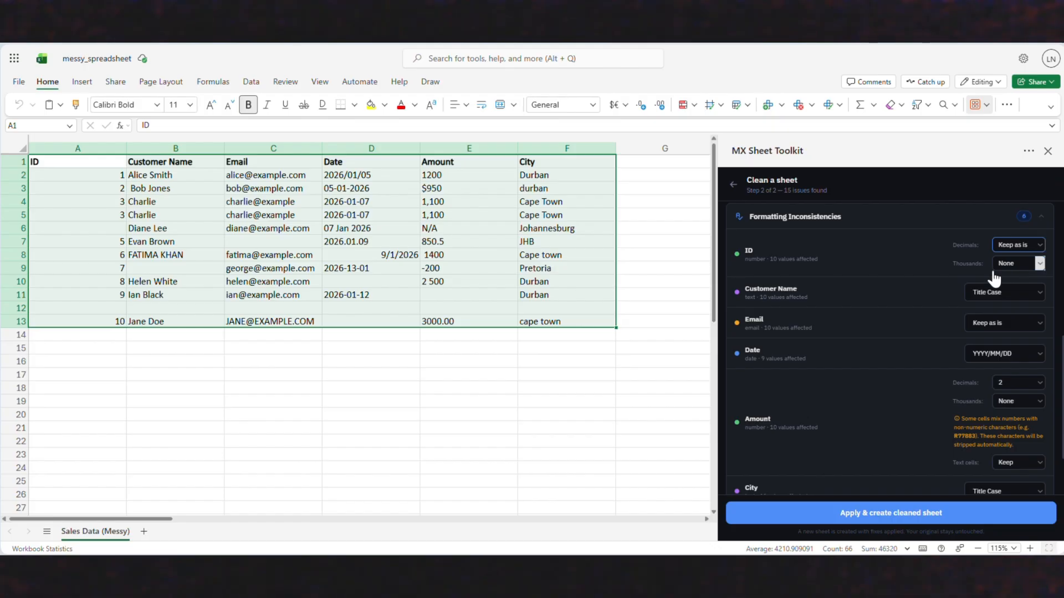
- Set the Customer Name column's text format to UPPER CASE
scroll(855, 291, "down", 1)
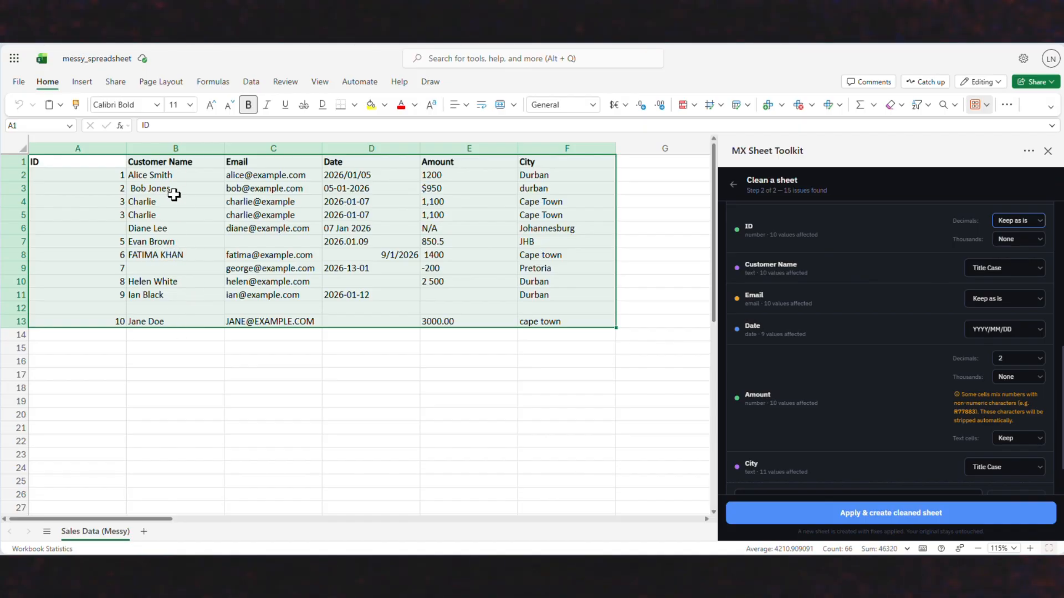
left_click(1029, 274)
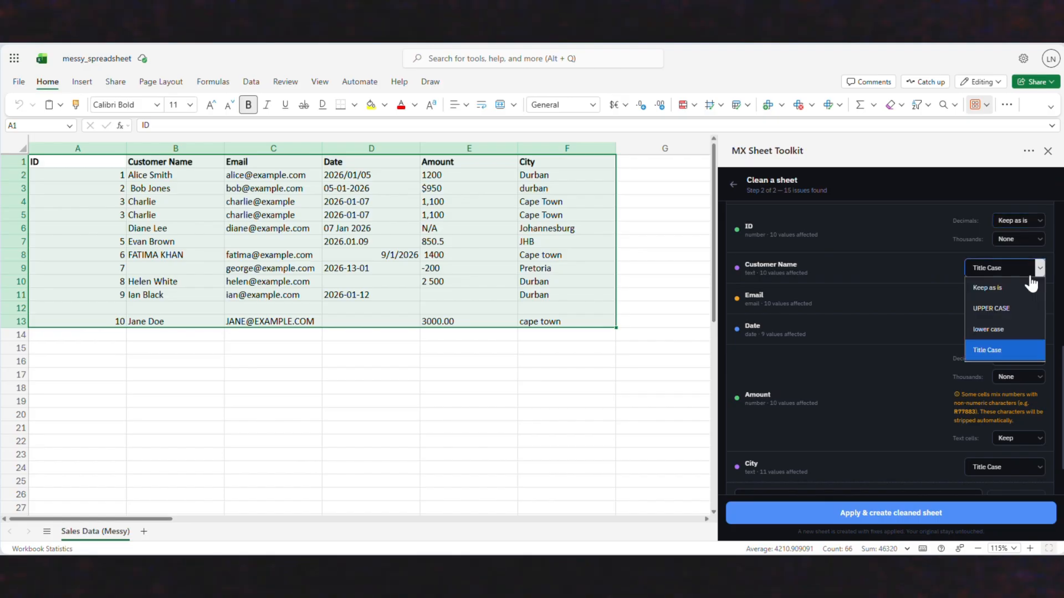
left_click(1015, 313)
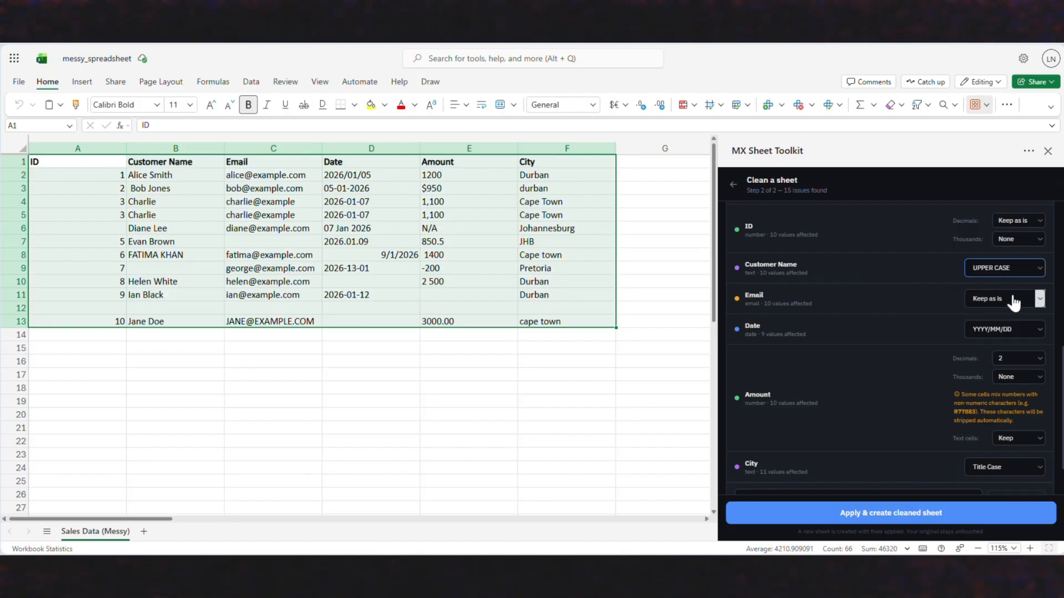
- Set the Date column's format to YYYY-MM-DD
scroll(1014, 303, "down", 1)
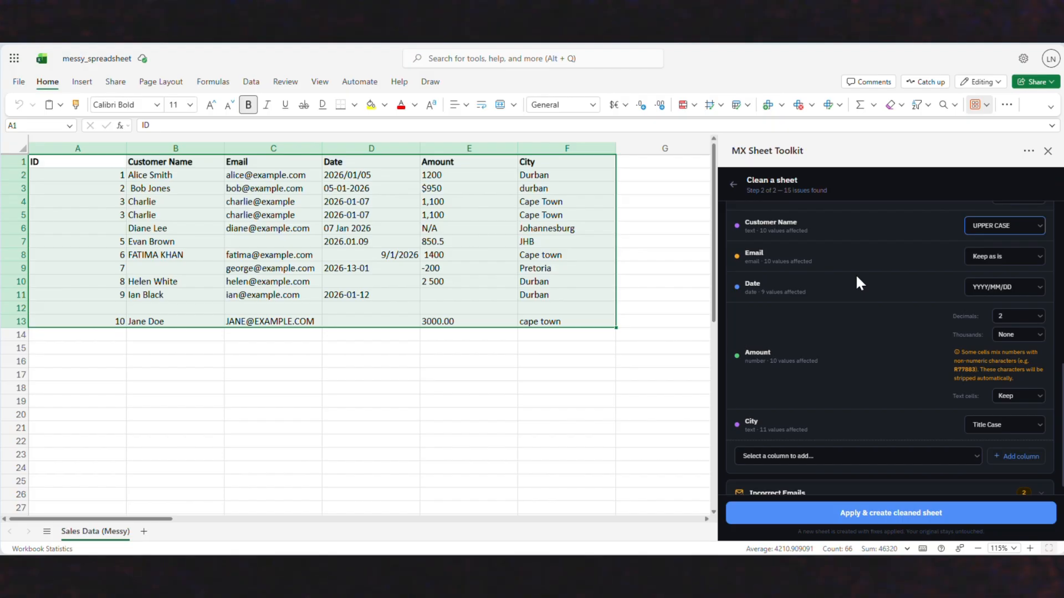
scroll(835, 227, "down", 1)
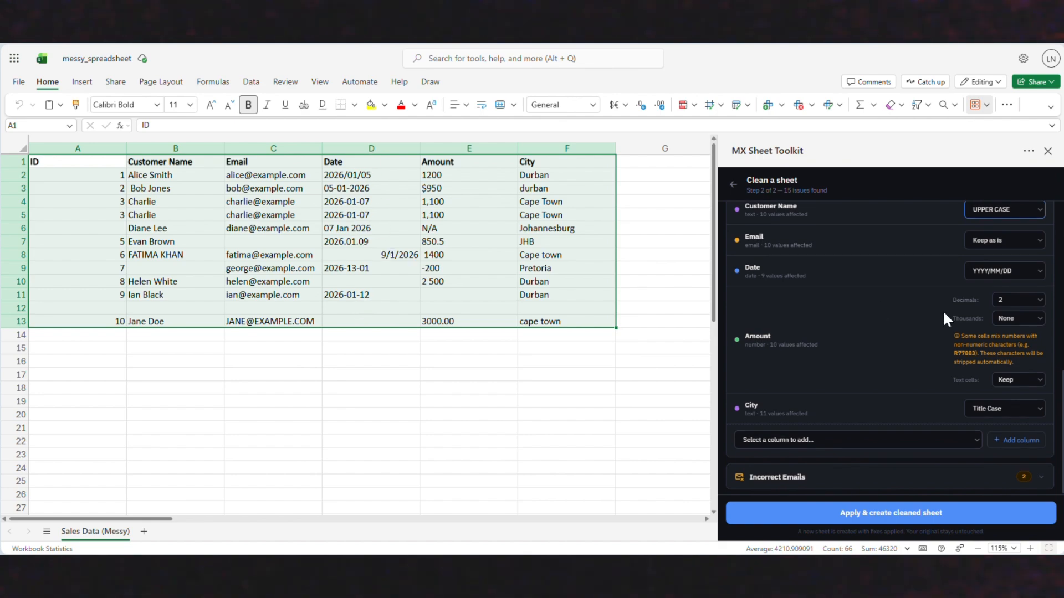
left_click(1010, 275)
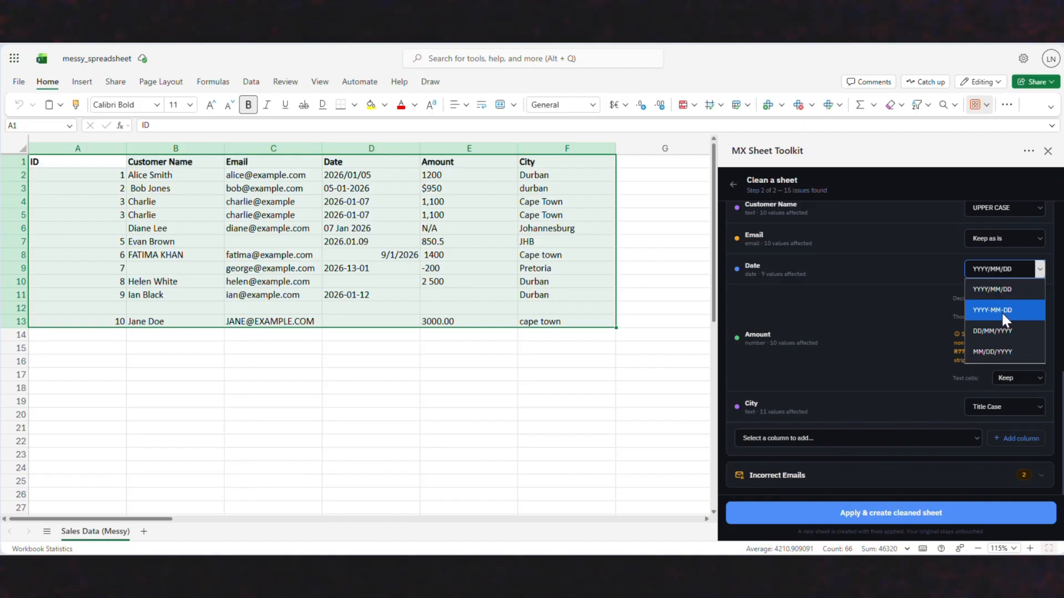
left_click(1002, 311)
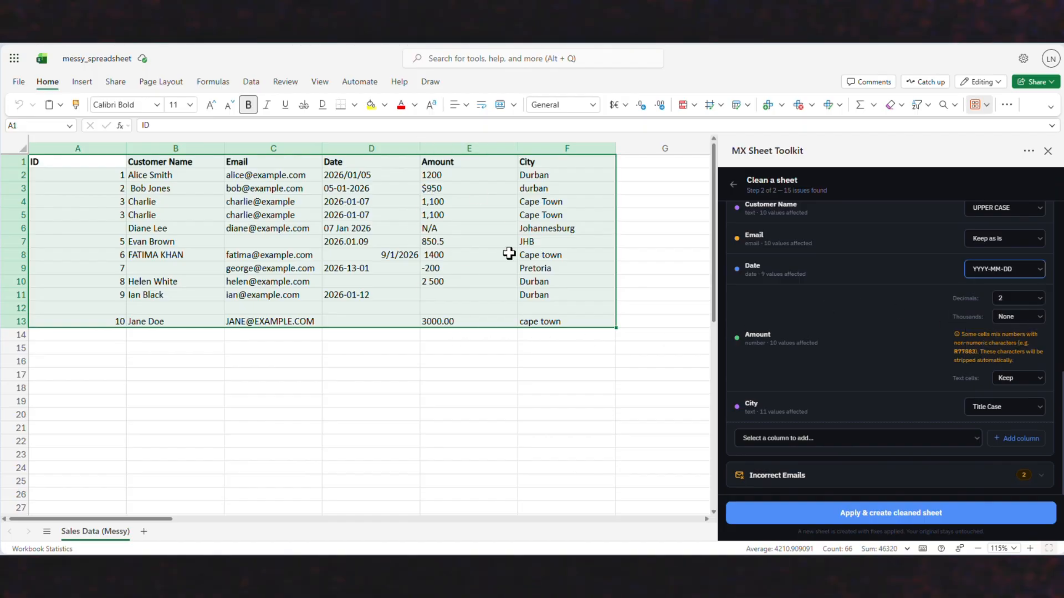
- Format the Amount column with 0 decimals and the 1,000 thousands separator
left_click(996, 293)
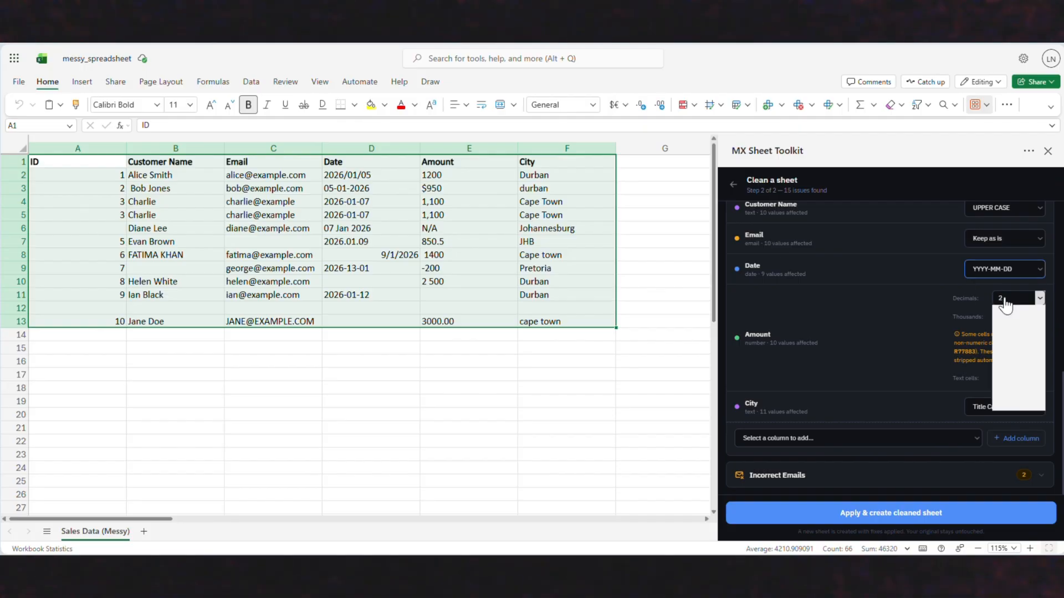
left_click(1007, 342)
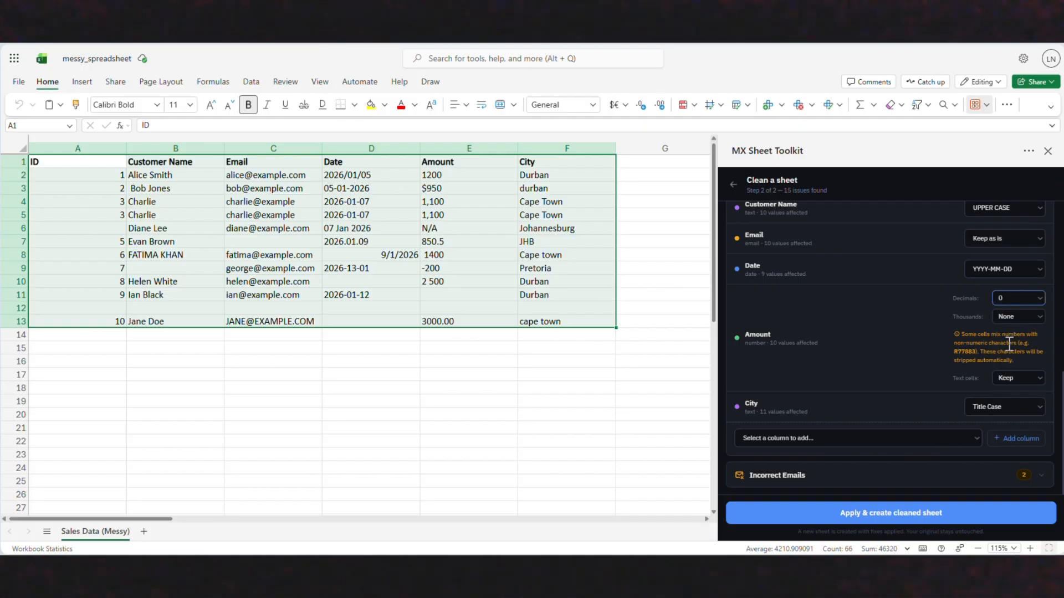
left_click(1010, 318)
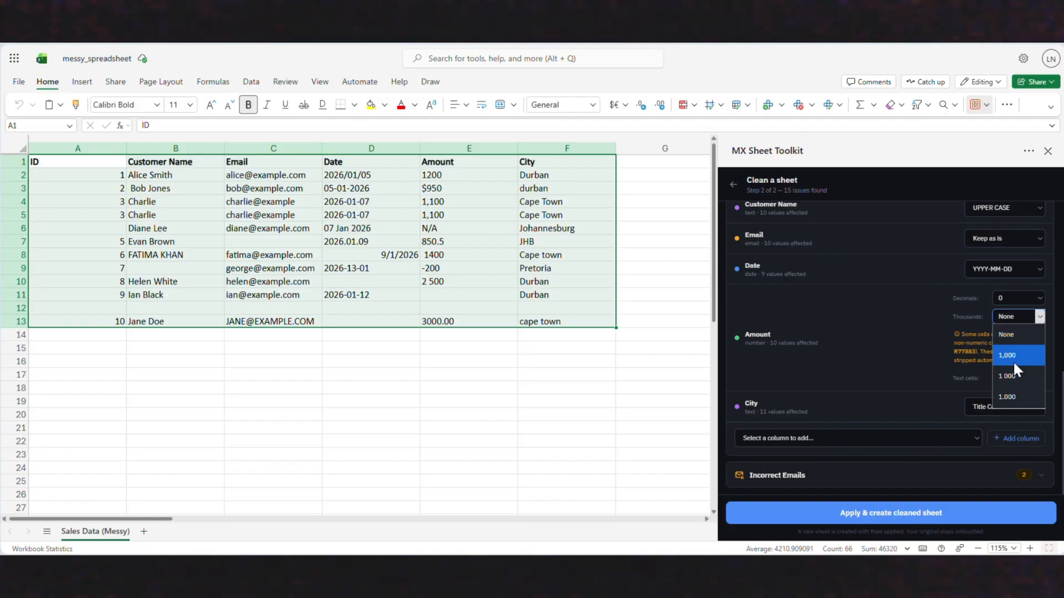
left_click(1013, 360)
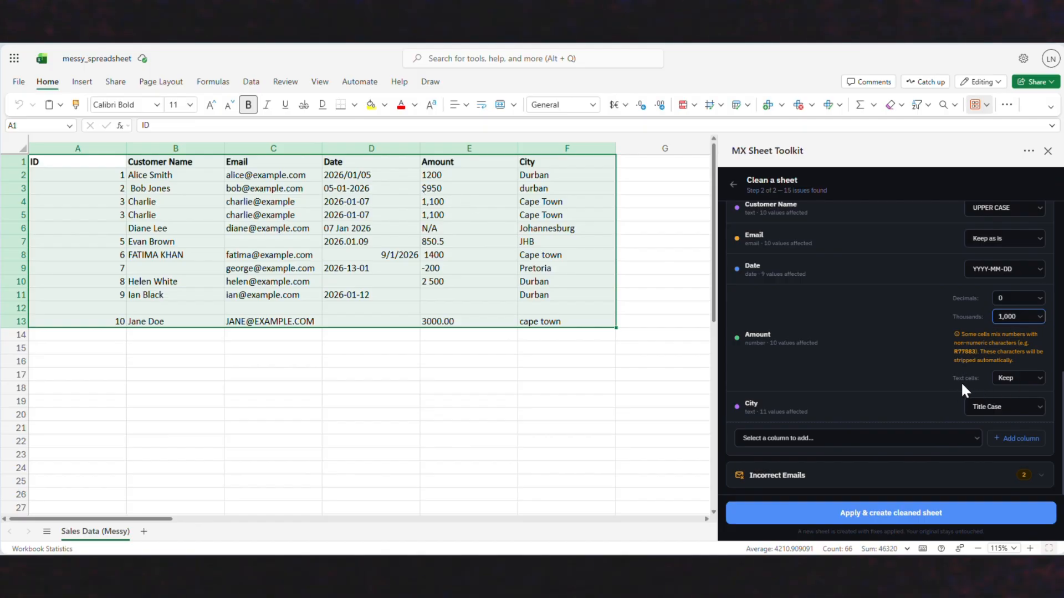
- Choose Keep for text cells in the Amount column and set the City column's text format to UPPER CASE
left_click(1017, 381)
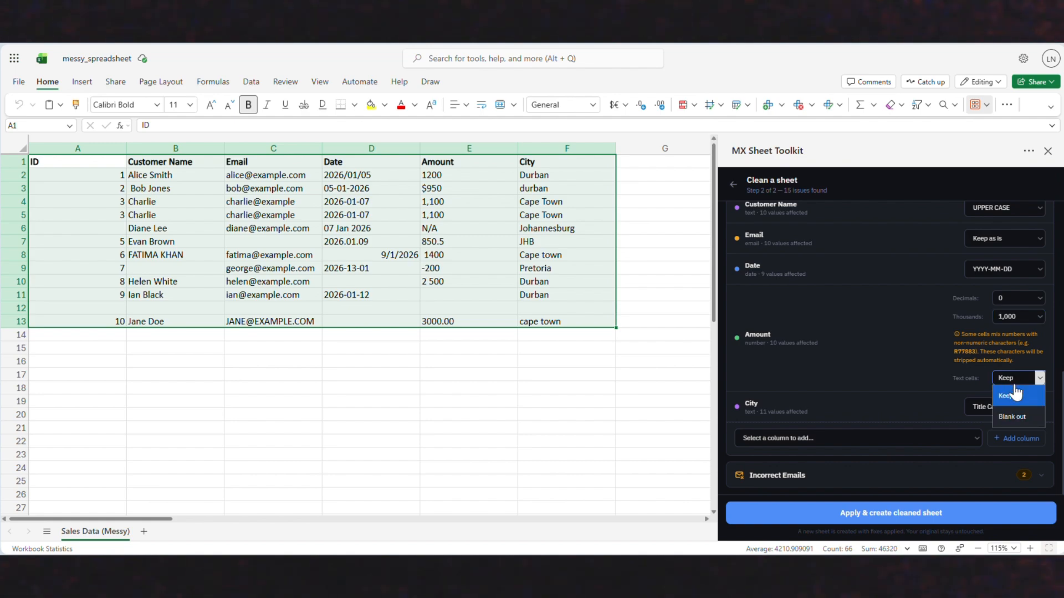
left_click(1004, 400)
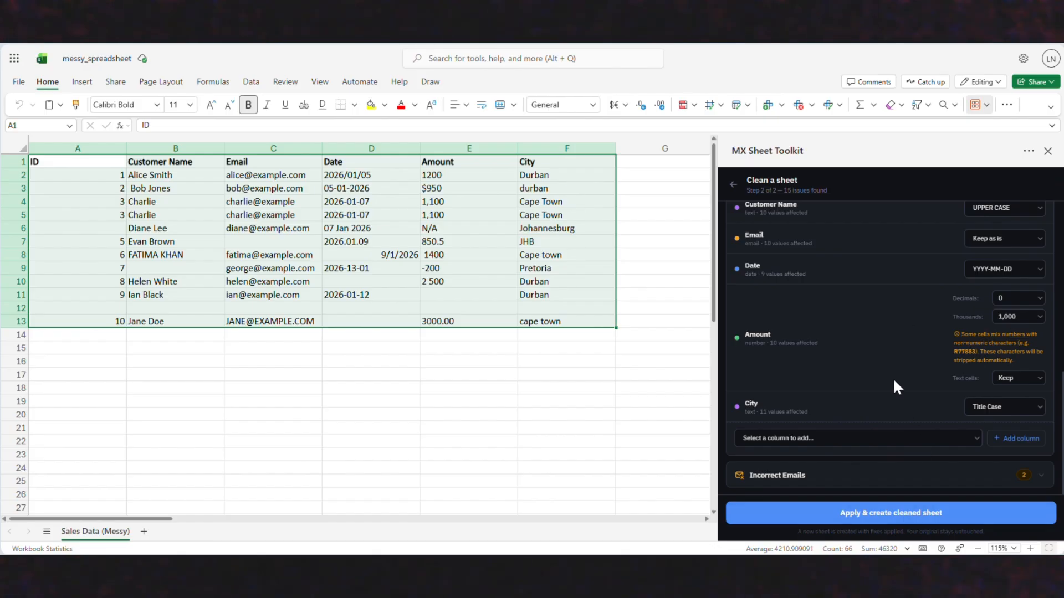
left_click(984, 411)
left_click(989, 443)
- Mark all rows with invalid emails for deletion and apply the fixes to create the cleaned sheet
left_click(945, 476)
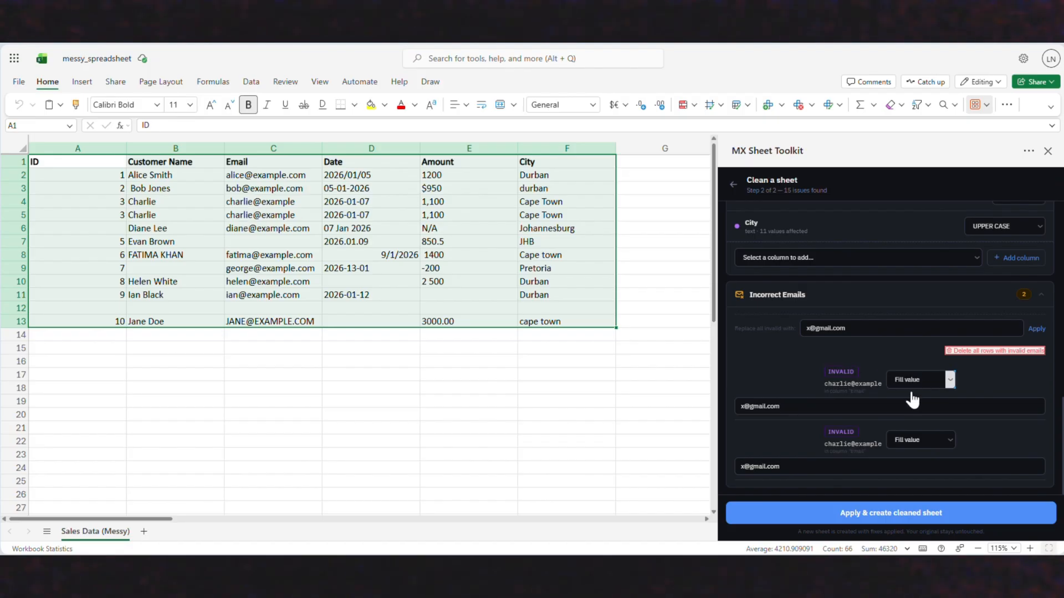
left_click(814, 407)
left_click_drag(814, 407, 743, 407)
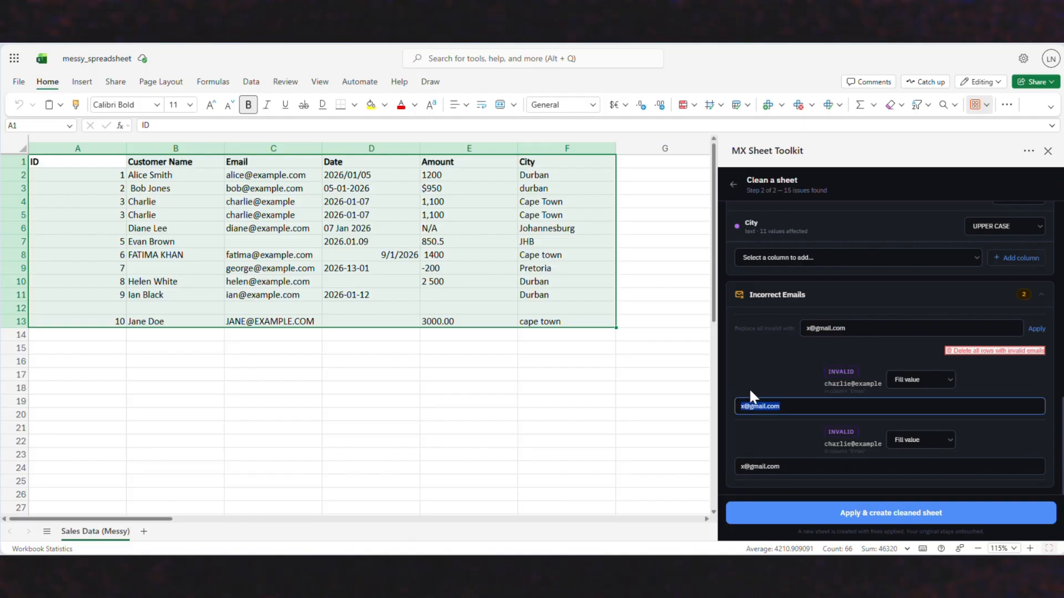
left_click(763, 373)
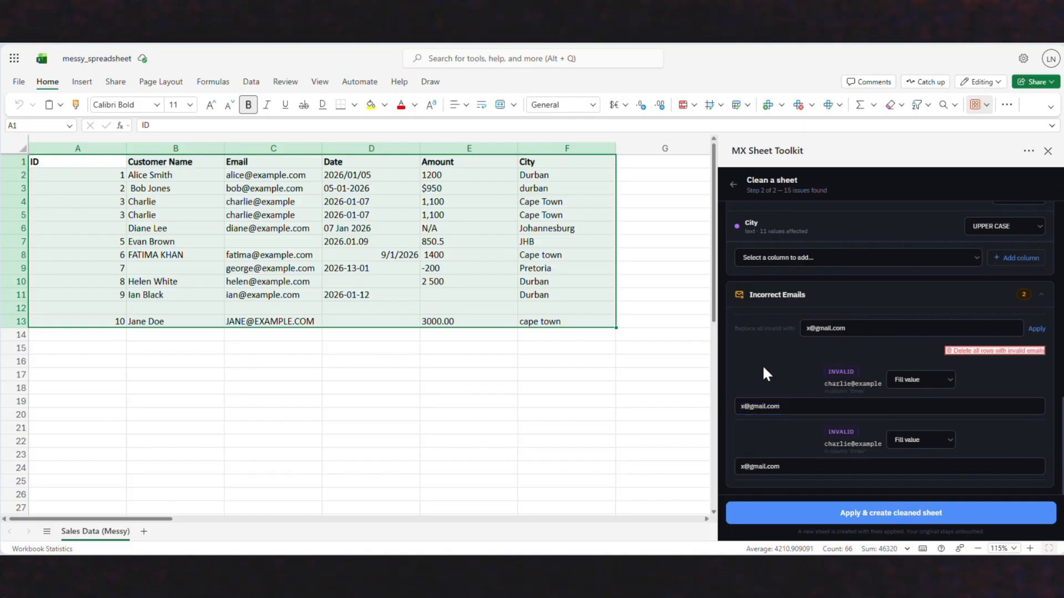
left_click(910, 381)
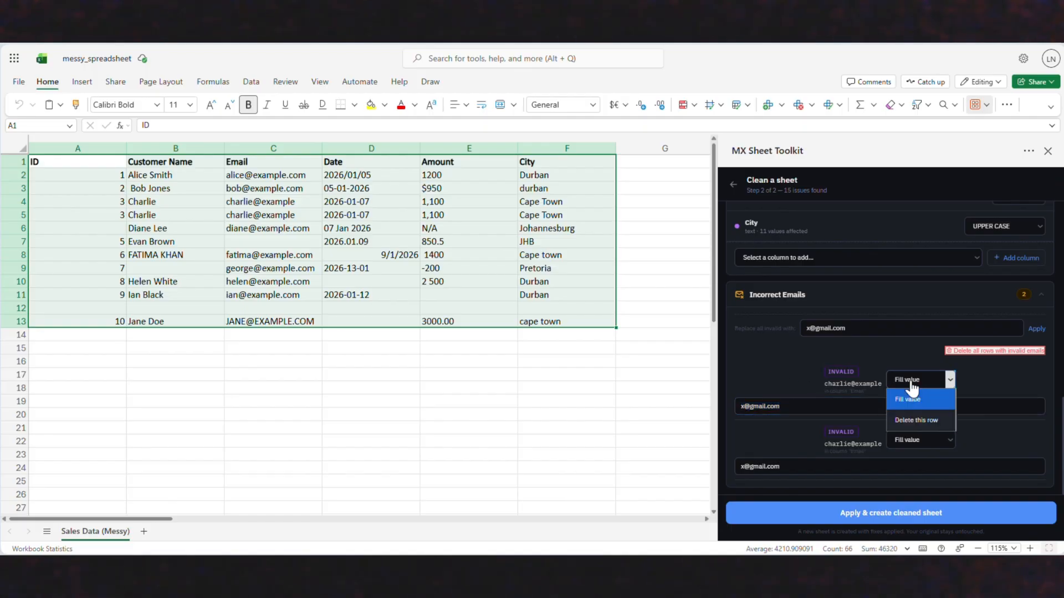
left_click(919, 361)
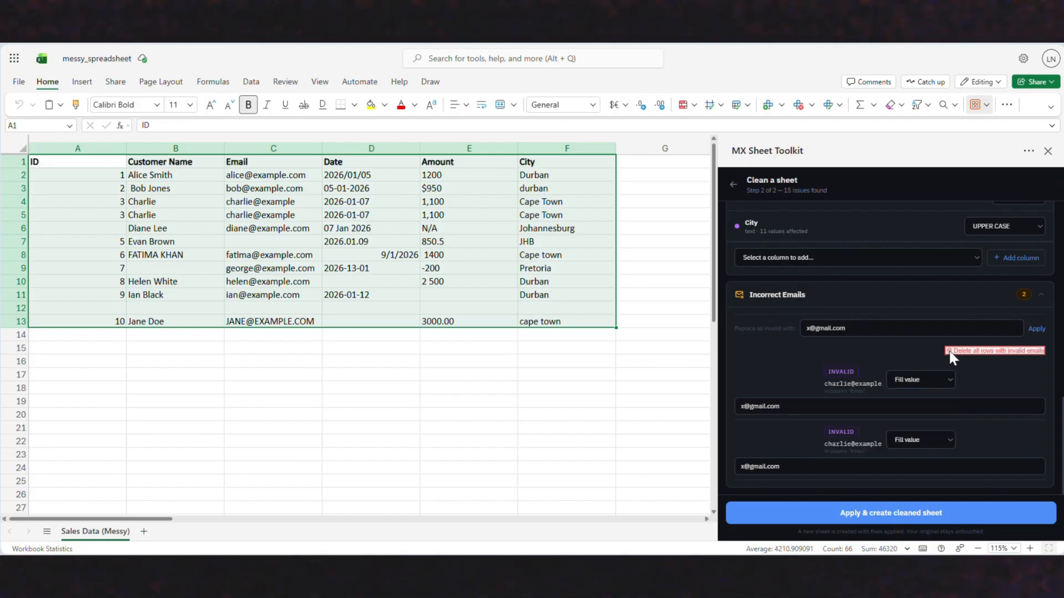
left_click(976, 350)
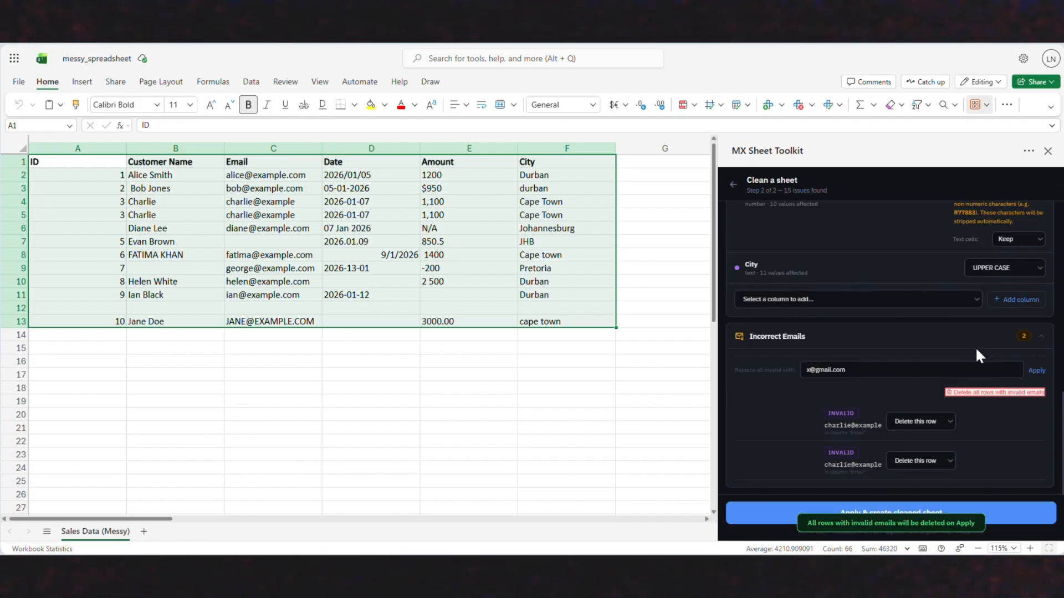
left_click(775, 523)
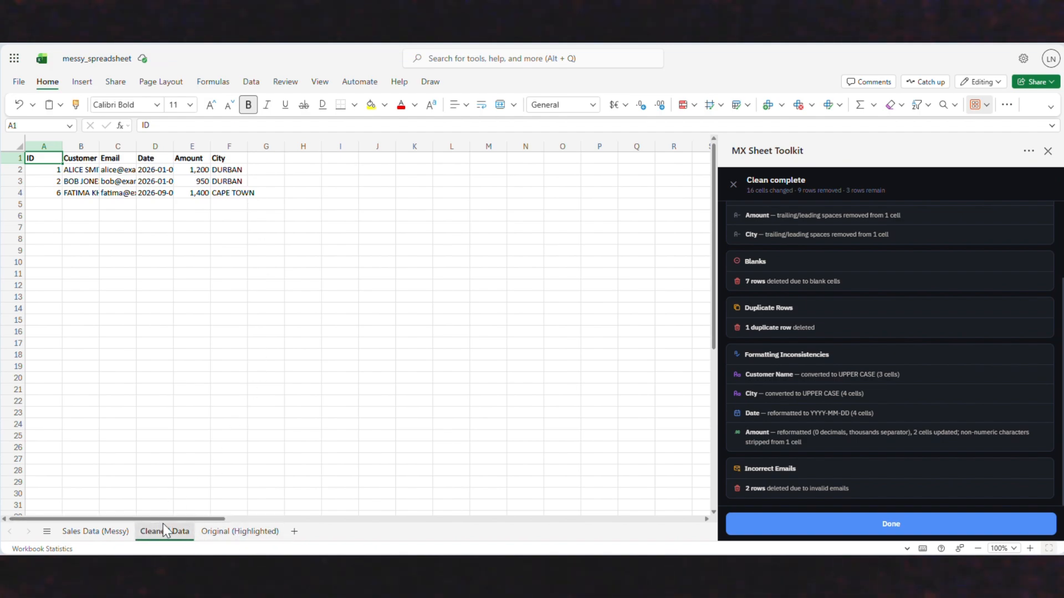
- Compare the Original (Highlighted), Sales Data (Messy) and Cleaned Data sheets and review the summary of the applied fixes
left_click(239, 532)
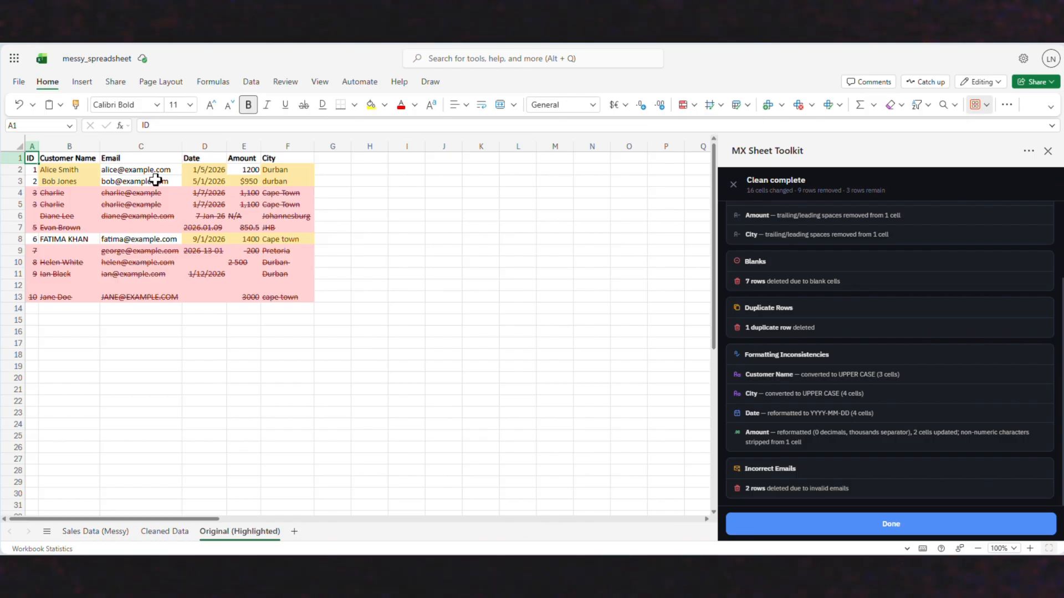
left_click(92, 527)
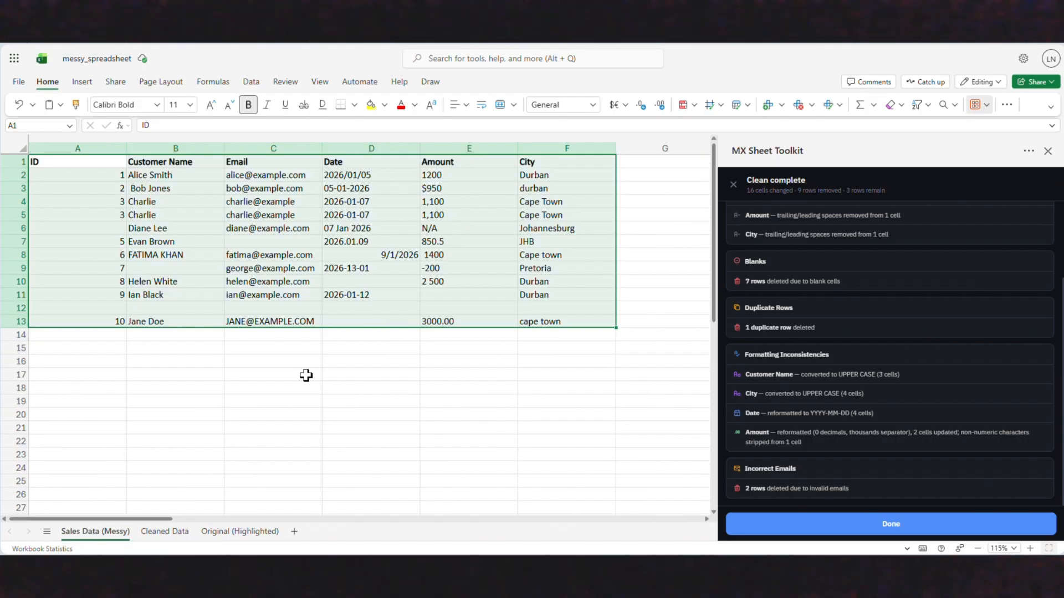
left_click(239, 533)
scroll(916, 330, "up", 2)
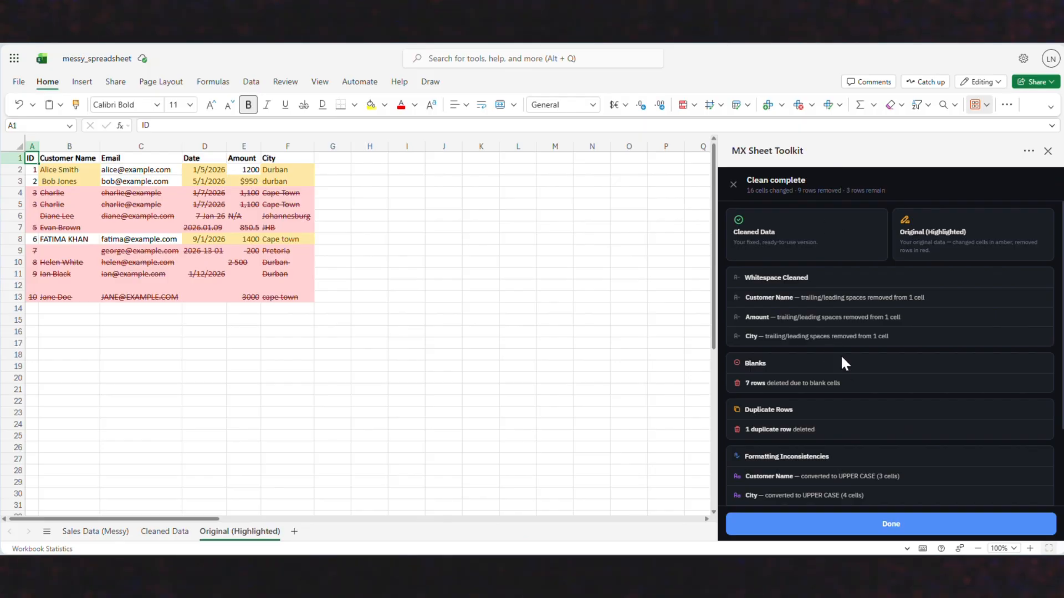
scroll(847, 360, "down", 1)
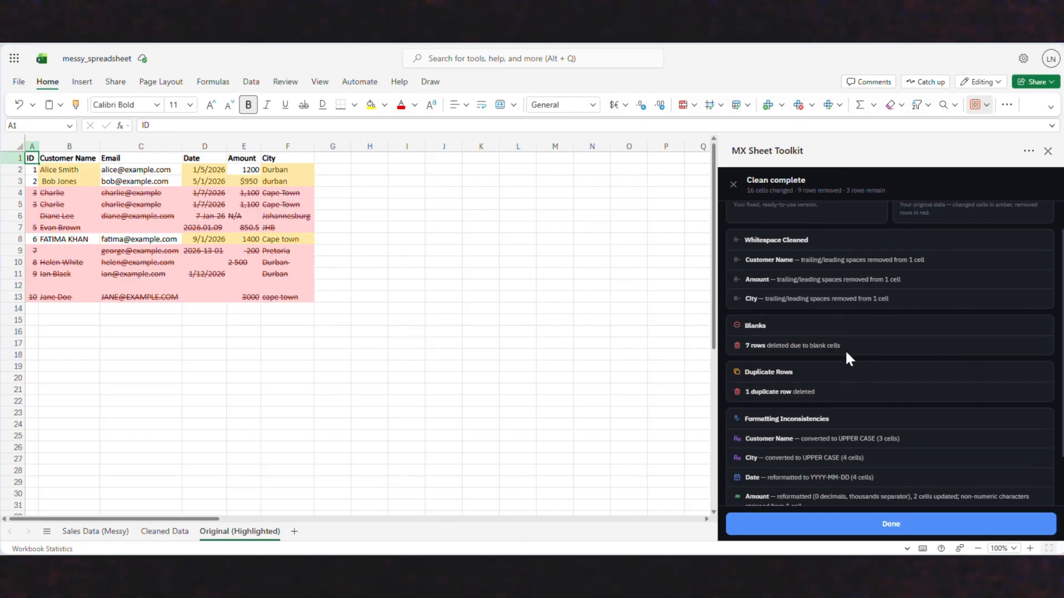
scroll(776, 366, "down", 2)
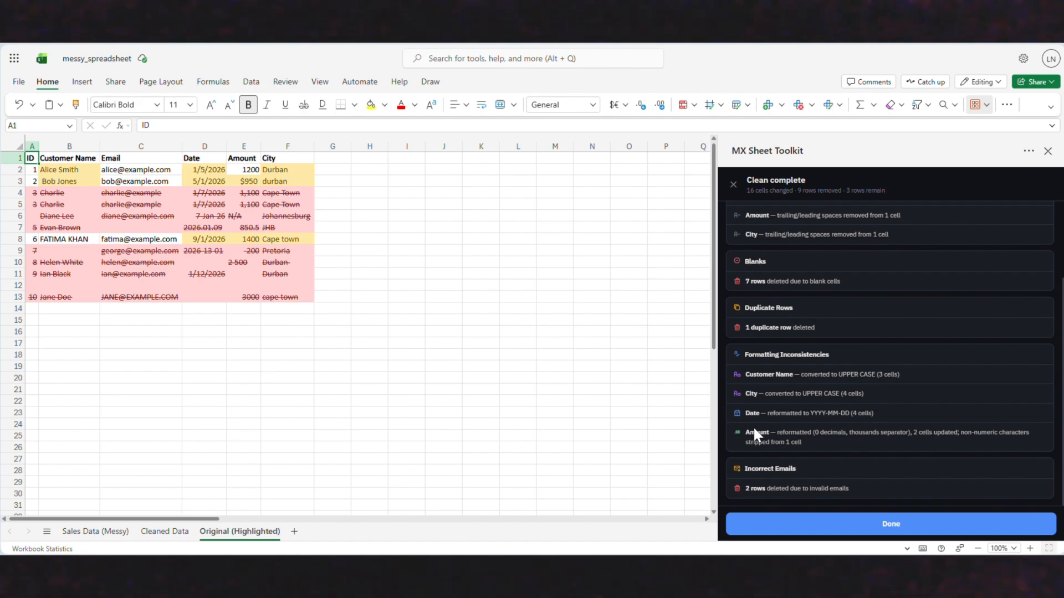
left_click(177, 533)
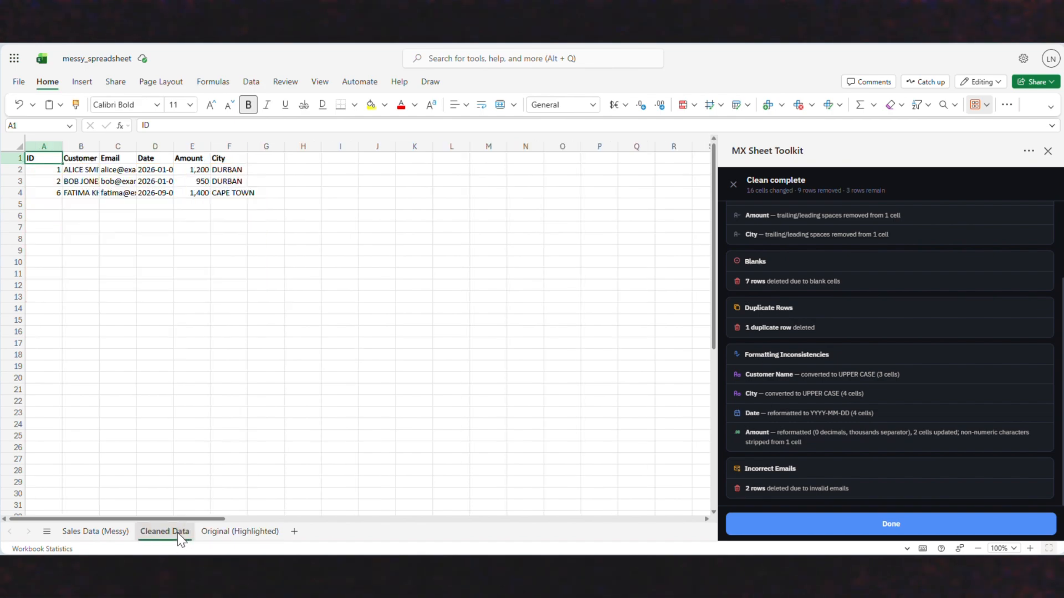